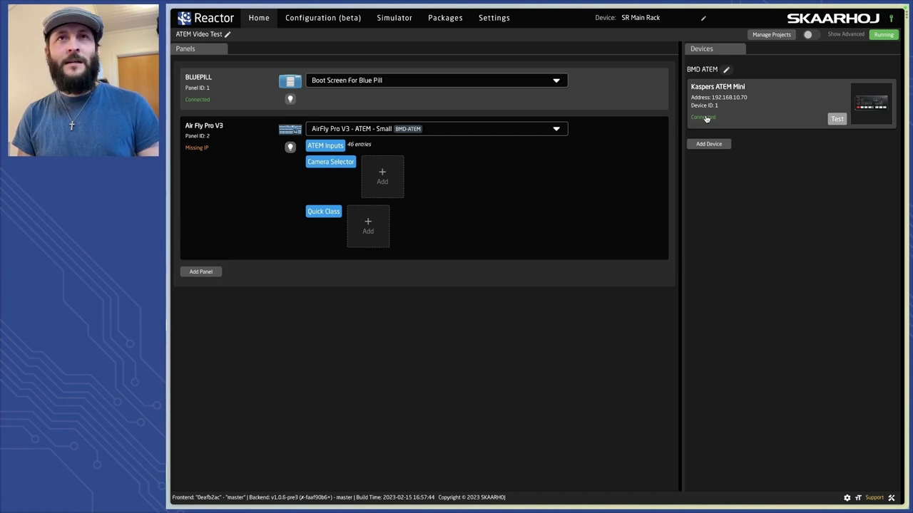
# Open the panel configuration and simulate the Air Fly Pro V3, selecting preview source 4 and running an Auto transition
pyautogui.click(311, 19)
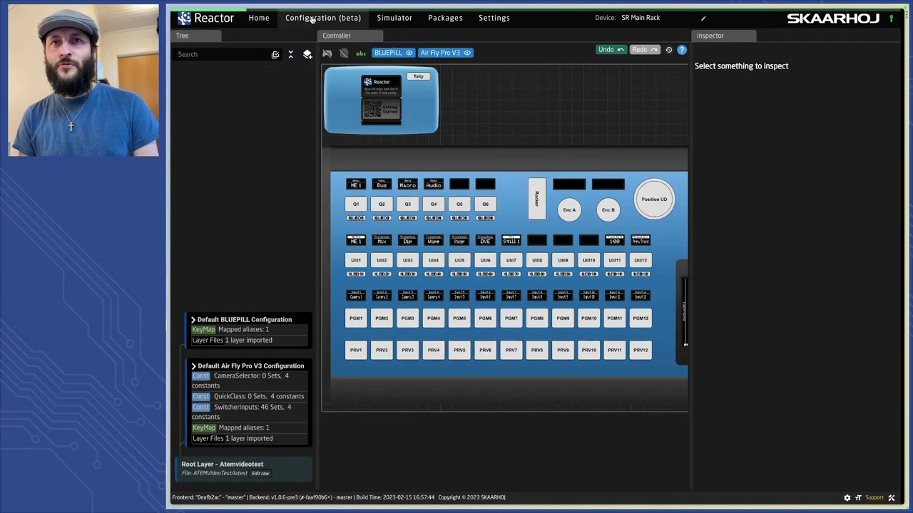
pyautogui.click(327, 55)
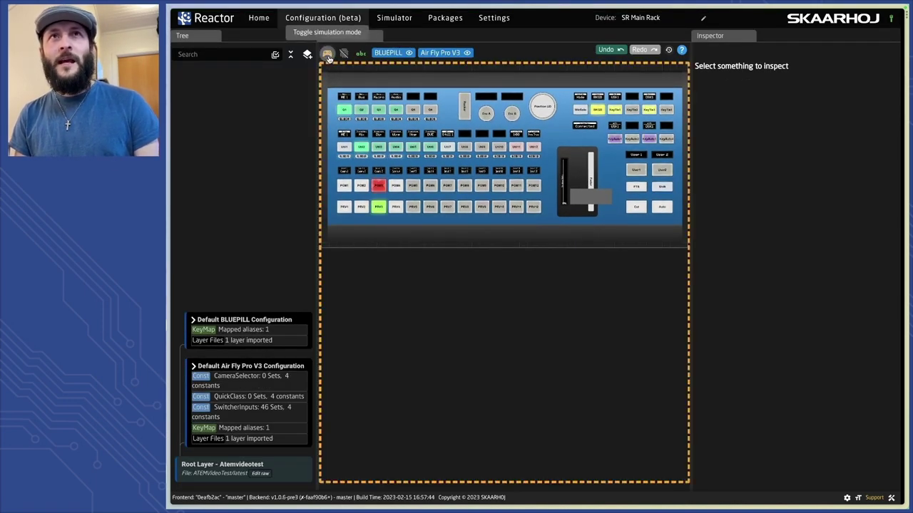
pyautogui.click(396, 208)
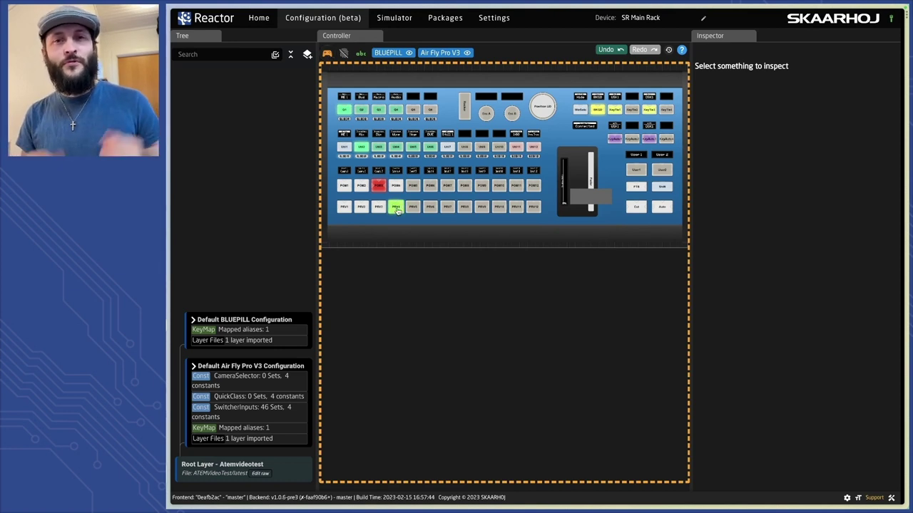
pyautogui.click(662, 207)
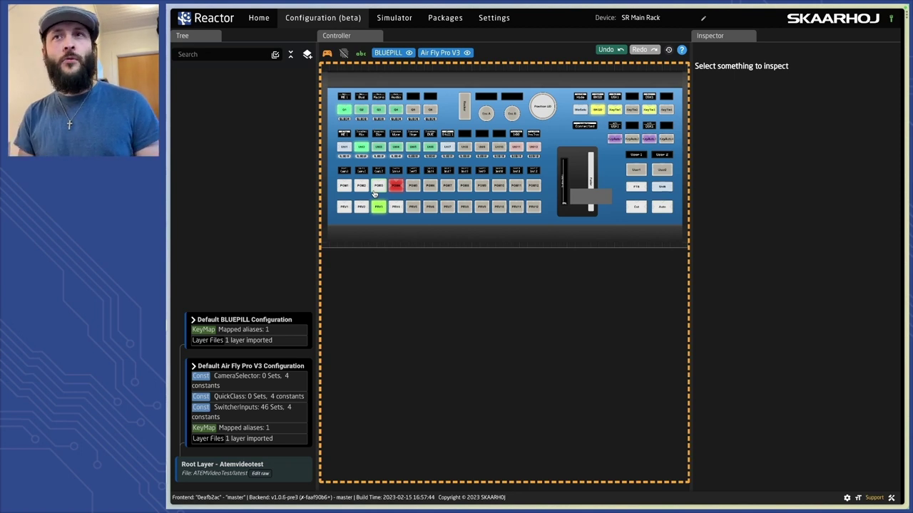
pyautogui.click(329, 54)
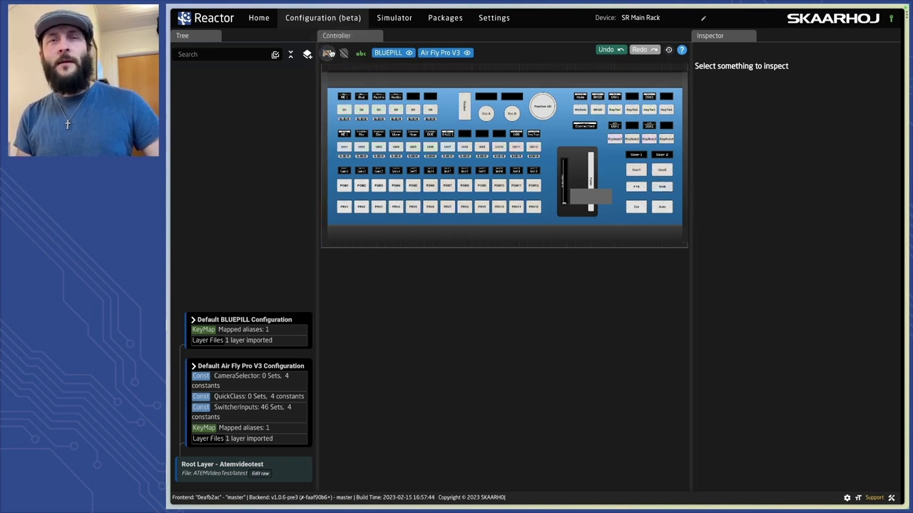
# Assign the ATEM Mini's Preview Input Video Source parameter for M/E 1 to the User1 button
pyautogui.click(640, 170)
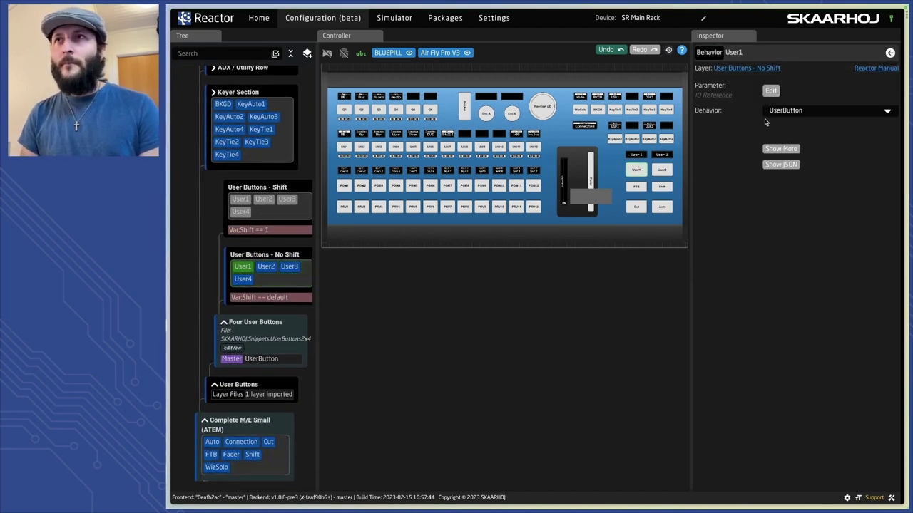
pyautogui.click(771, 92)
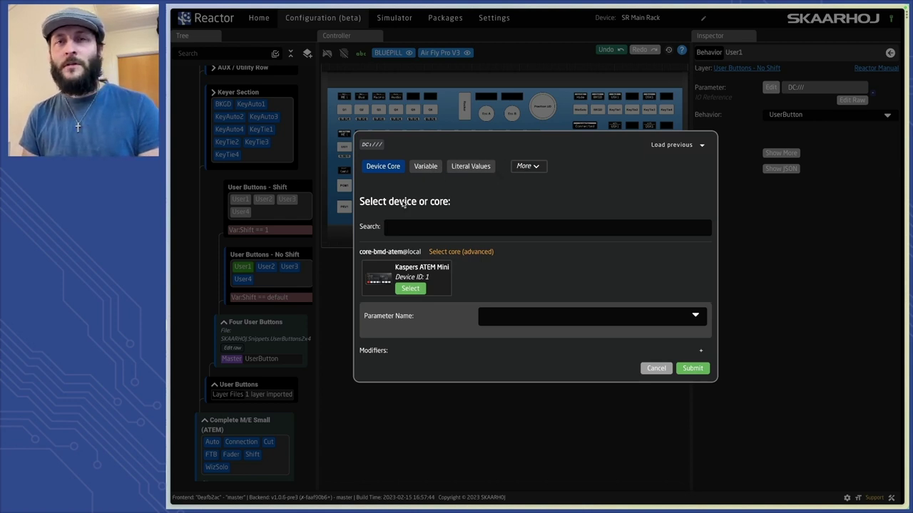
pyautogui.click(529, 166)
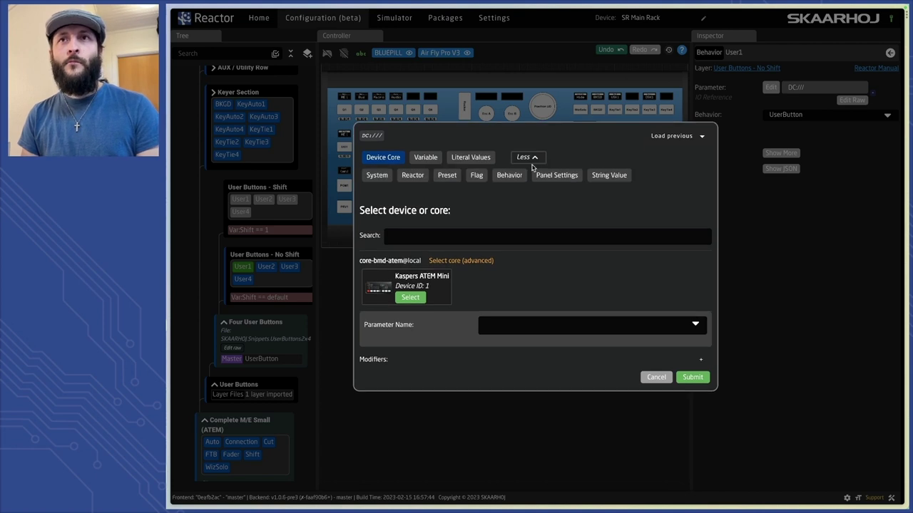
pyautogui.click(413, 298)
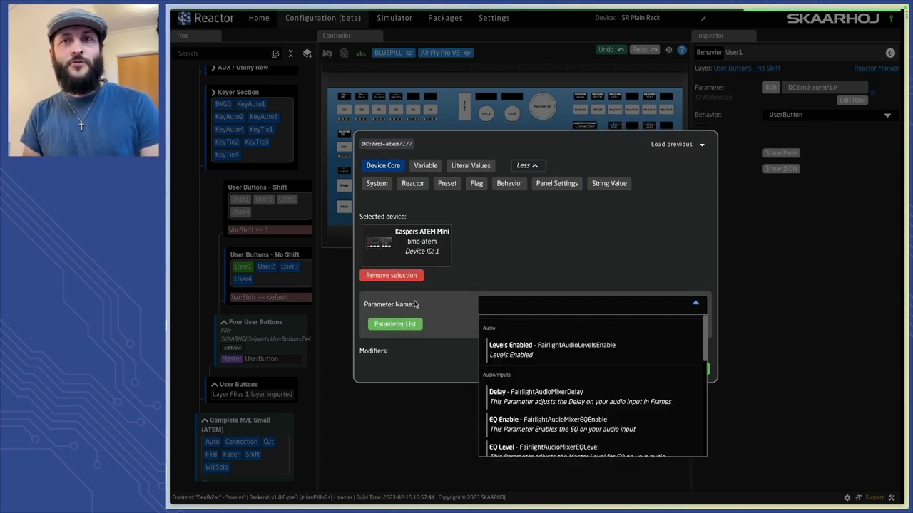
pyautogui.write('prev')
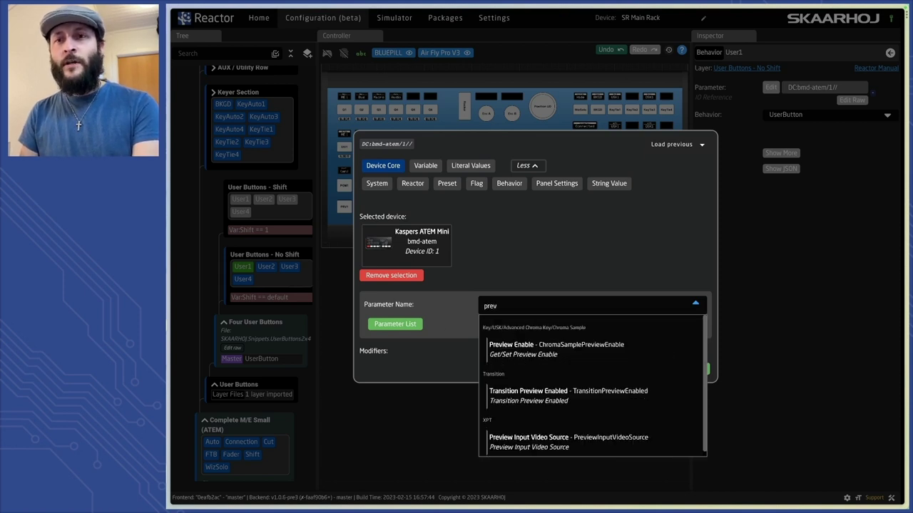
pyautogui.click(538, 438)
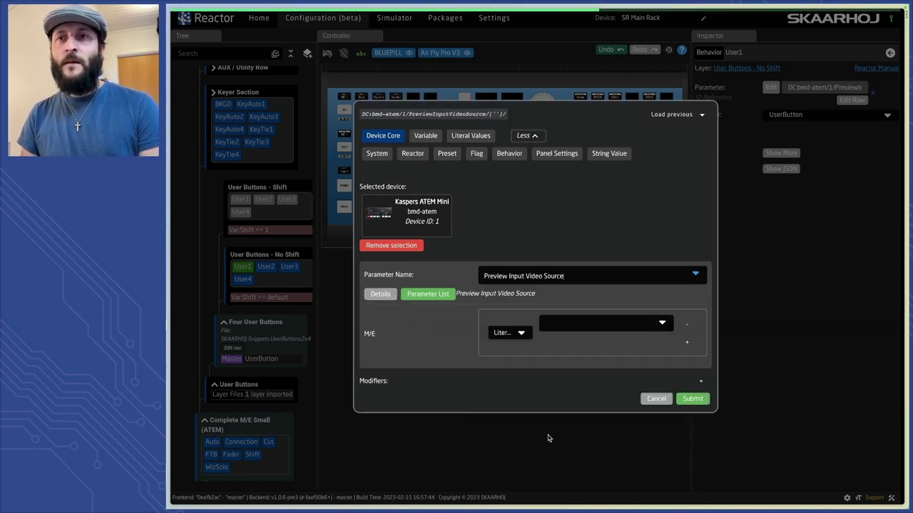
pyautogui.click(606, 329)
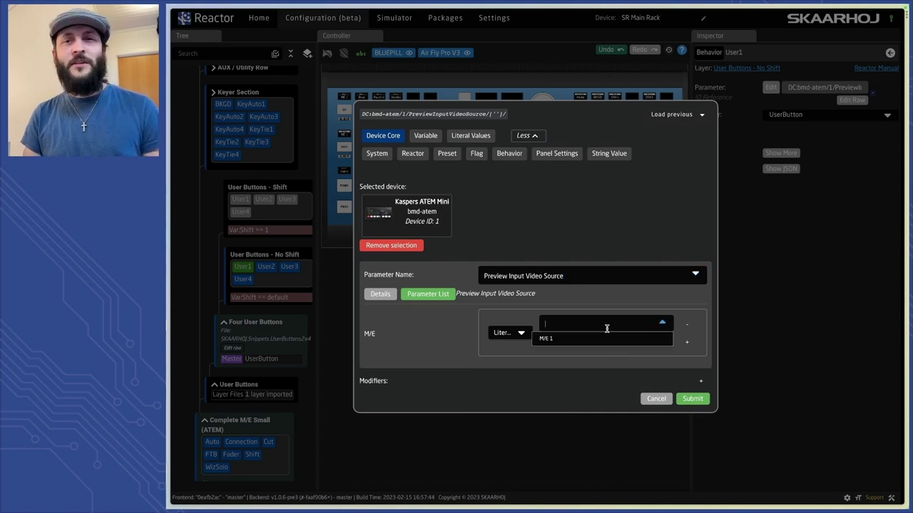
pyautogui.click(607, 338)
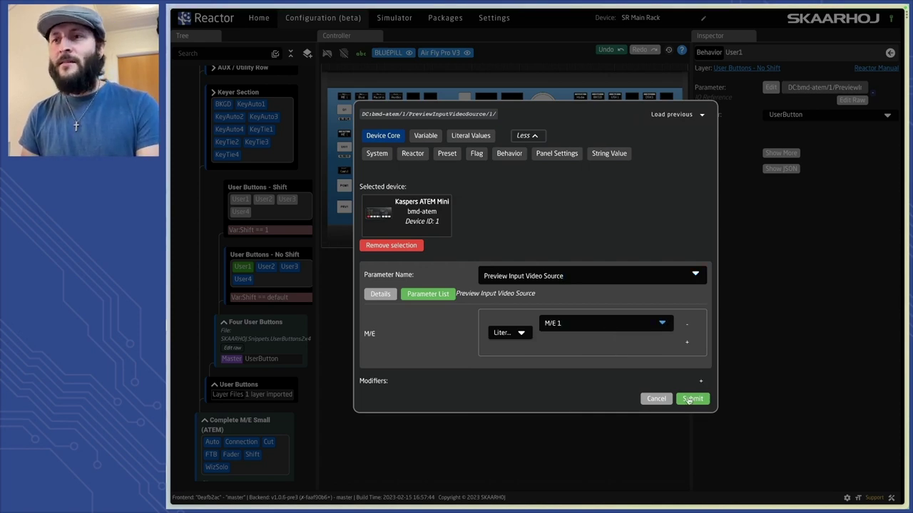
pyautogui.click(693, 398)
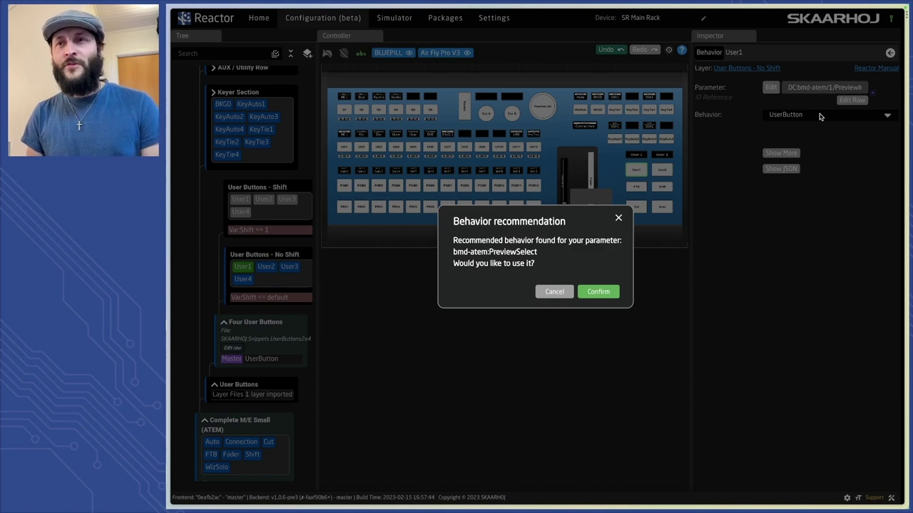
# Accept the recommended bmd-atem:PreviewSelect behavior for User1 and set its Input to 1
pyautogui.click(604, 294)
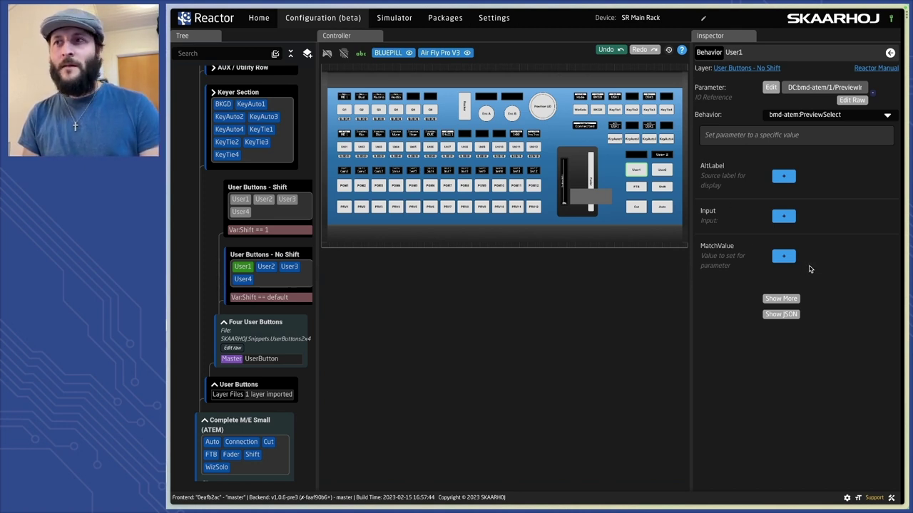
pyautogui.click(787, 216)
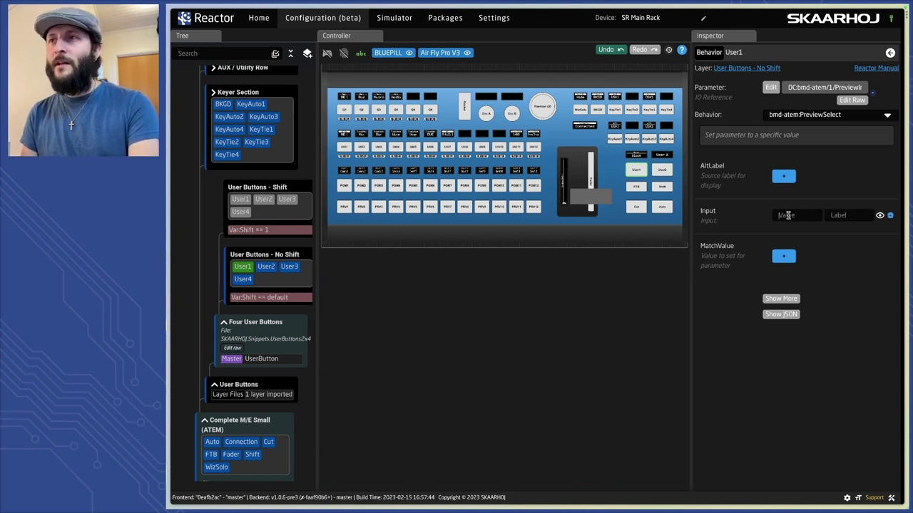
pyautogui.write('1')
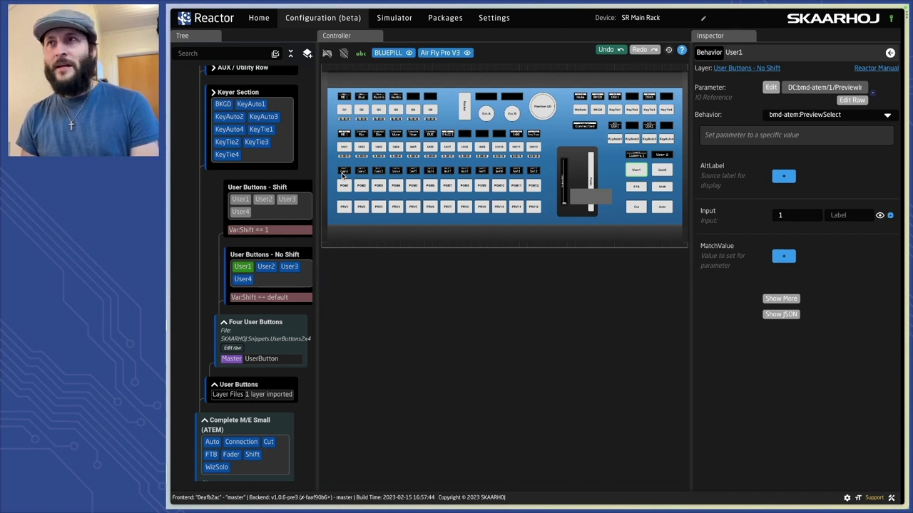
# Reveal User1's additional settings and check its feedback in simulation mode by selecting preview sources 1 and 3
pyautogui.click(790, 301)
pyautogui.scroll(-4, 790, 302)
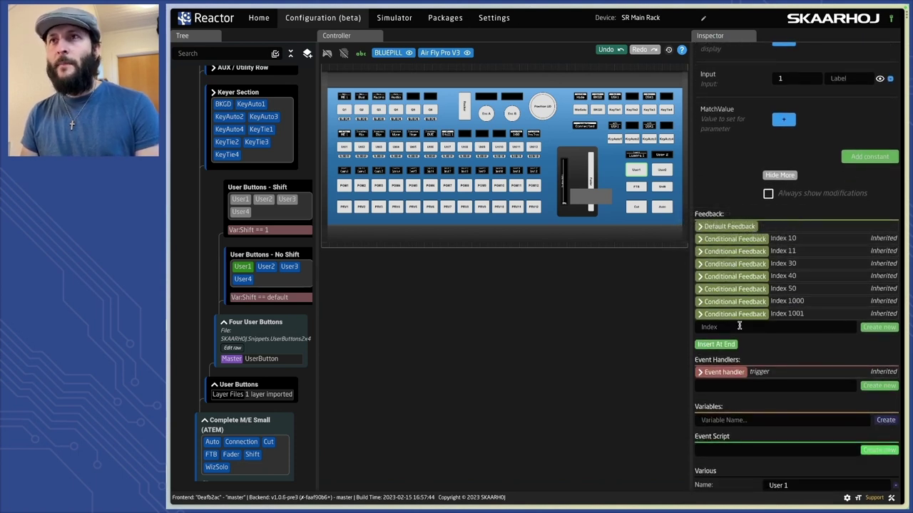
pyautogui.click(327, 52)
pyautogui.click(345, 211)
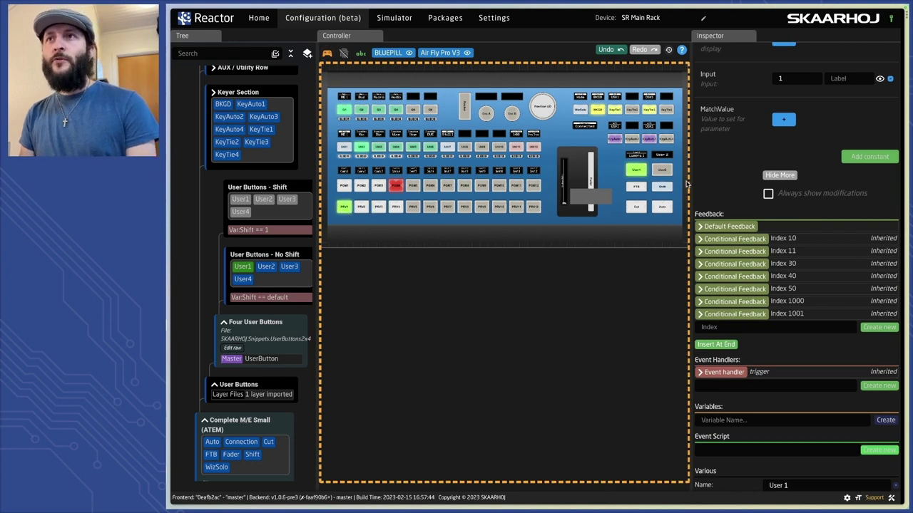
pyautogui.click(380, 209)
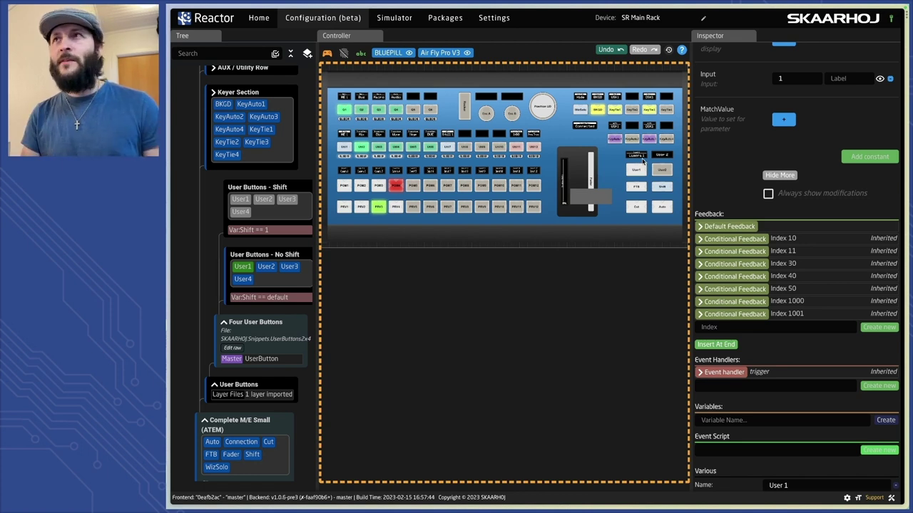
# Try "Test" as User1's AltLabel source label and remove that label again
pyautogui.scroll(1, 778, 92)
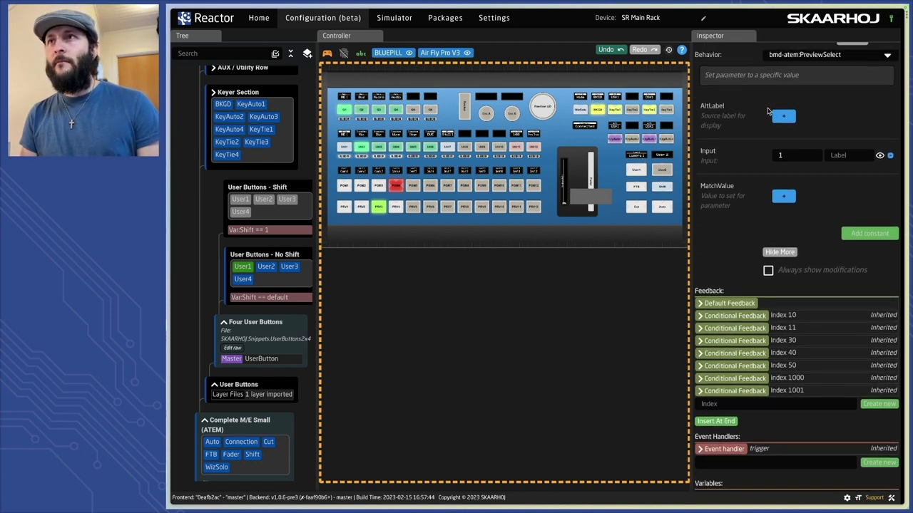
pyautogui.click(783, 115)
pyautogui.click(798, 115)
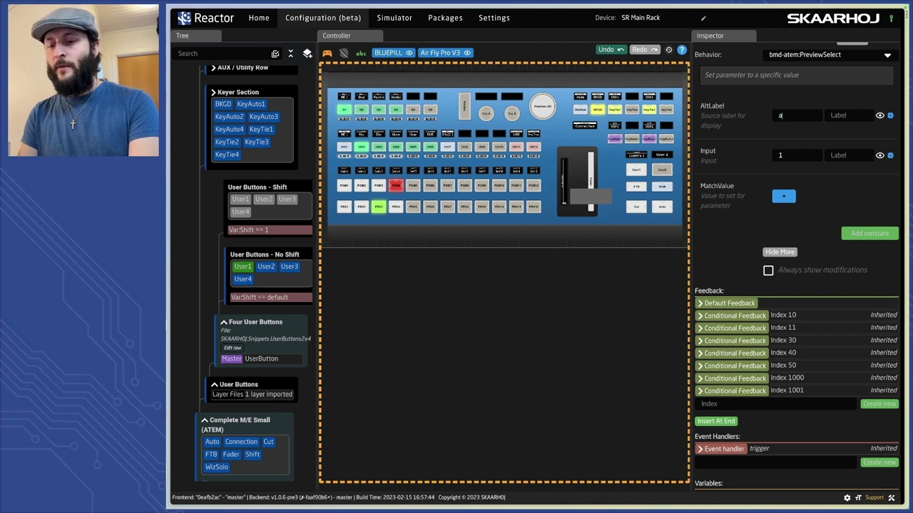
pyautogui.write('Test')
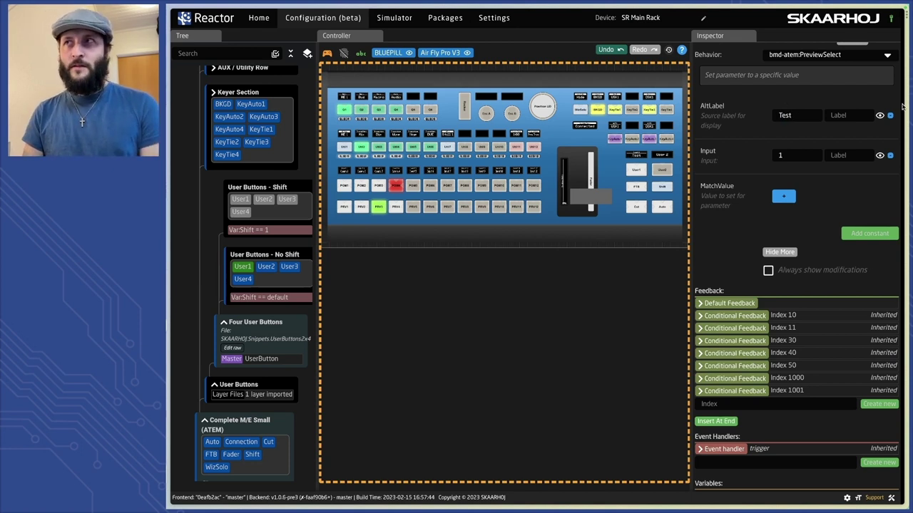
pyautogui.click(890, 117)
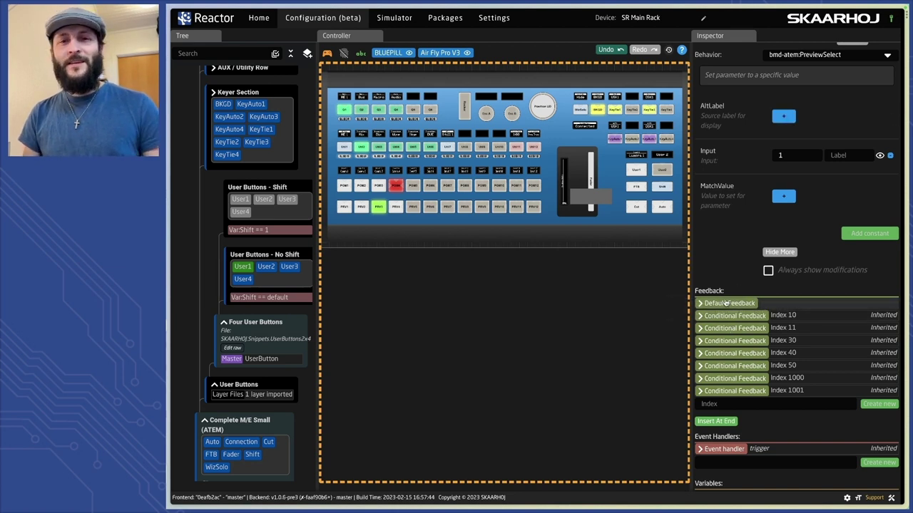
# Expand User1's inherited trigger event handler and examine its handler type, edge filter, set mode and set values
pyautogui.scroll(-2, 725, 304)
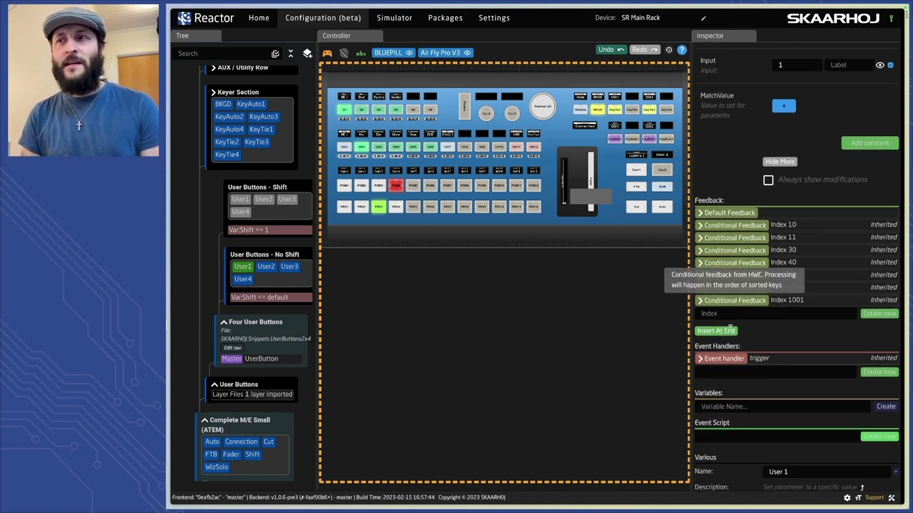
pyautogui.click(726, 360)
pyautogui.scroll(-3, 726, 360)
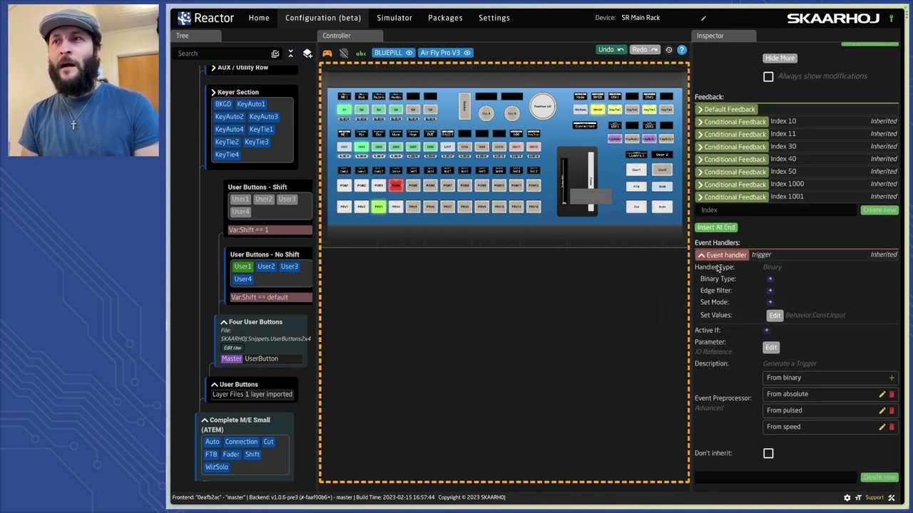
pyautogui.moveTo(745, 268)
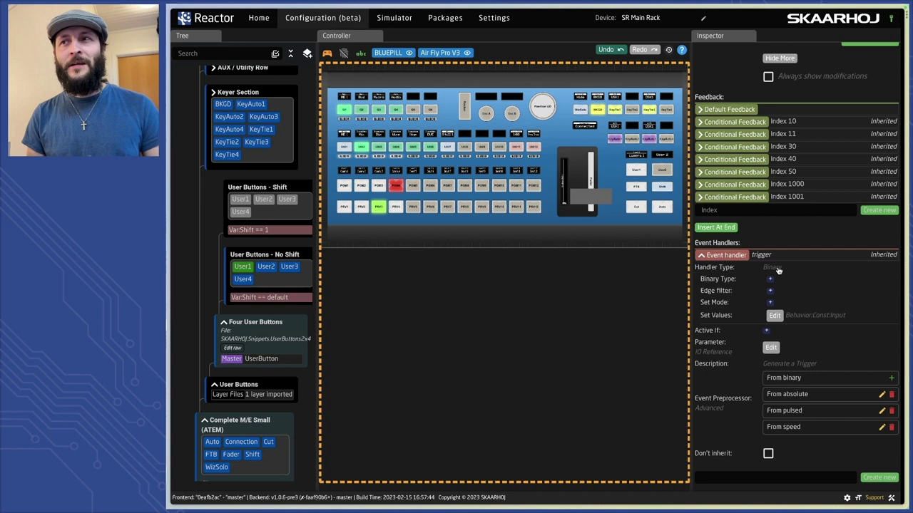
pyautogui.moveTo(775, 286)
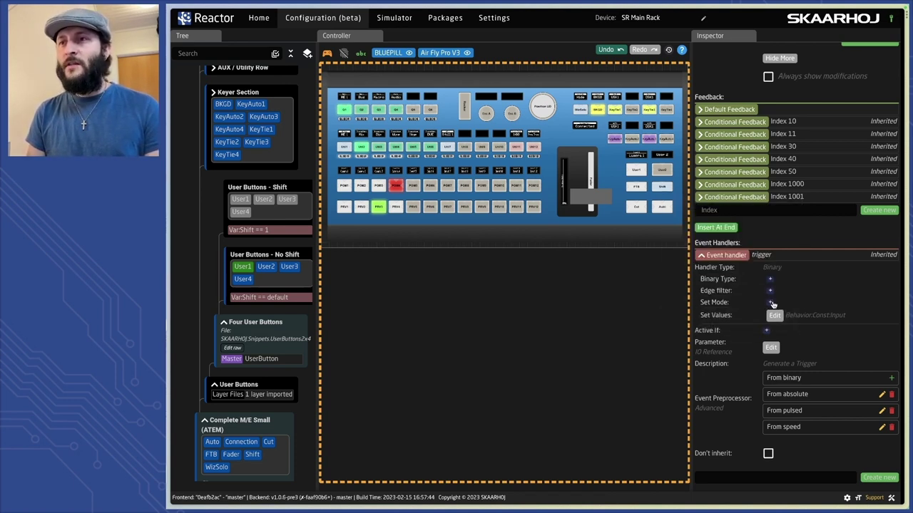
pyautogui.moveTo(728, 321)
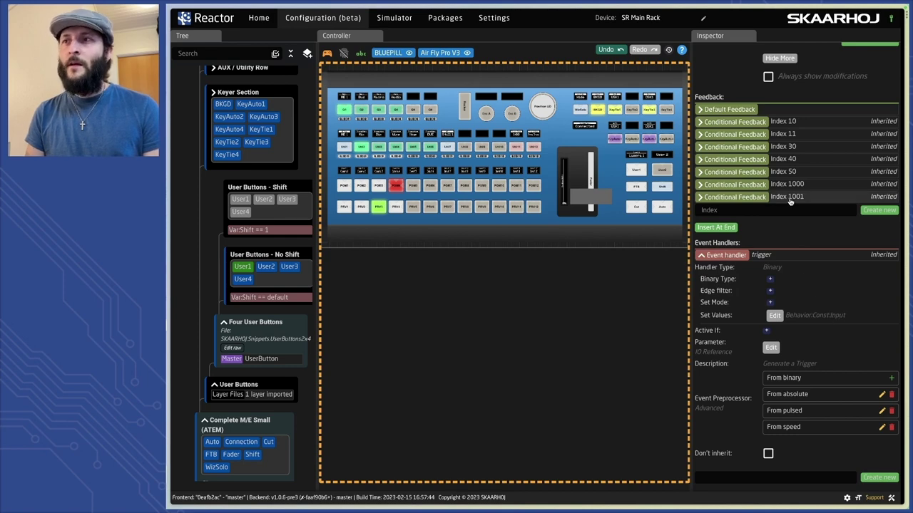
# Compare the trigger handler's set values and parameter override with User1's own Input constant and behavior parameter
pyautogui.click(838, 317)
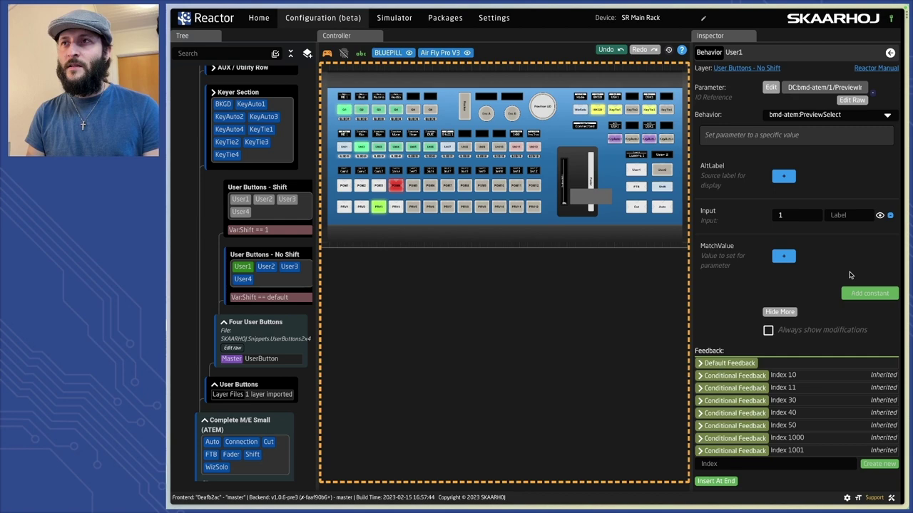
pyautogui.scroll(-4, 799, 221)
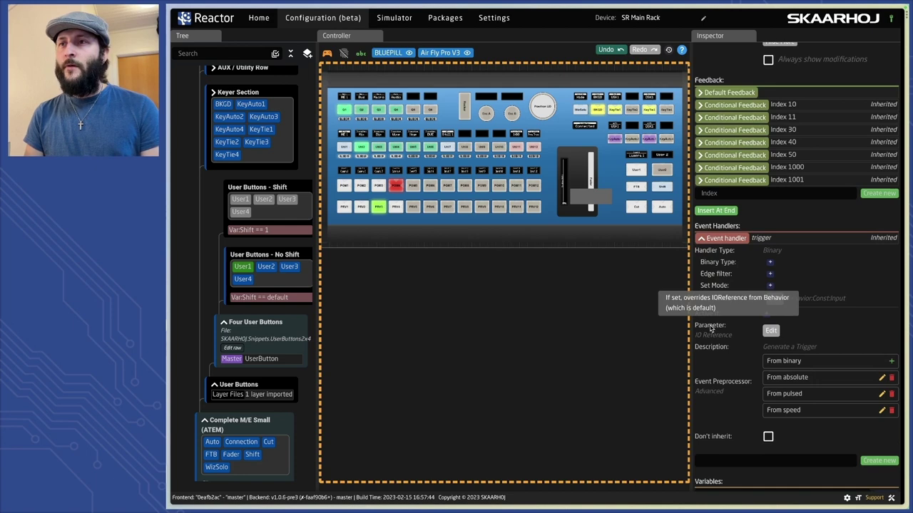
pyautogui.scroll(4, 742, 340)
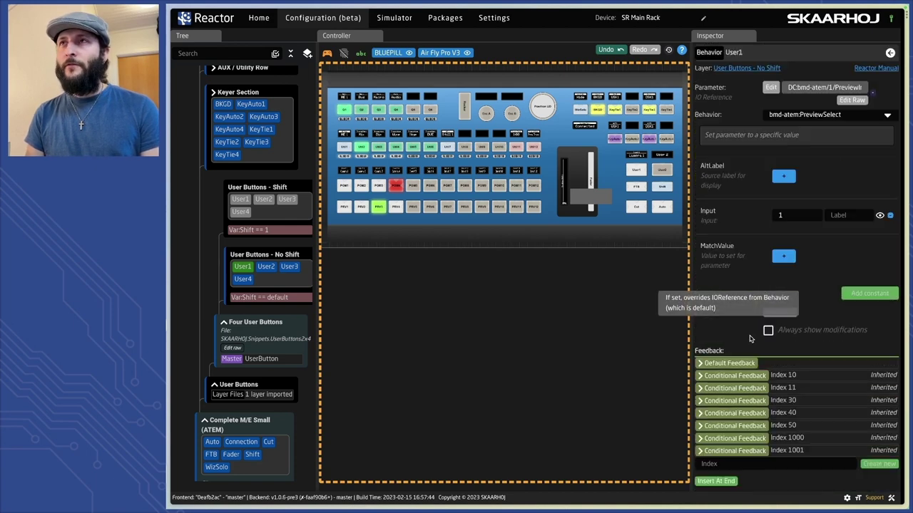
pyautogui.moveTo(701, 101)
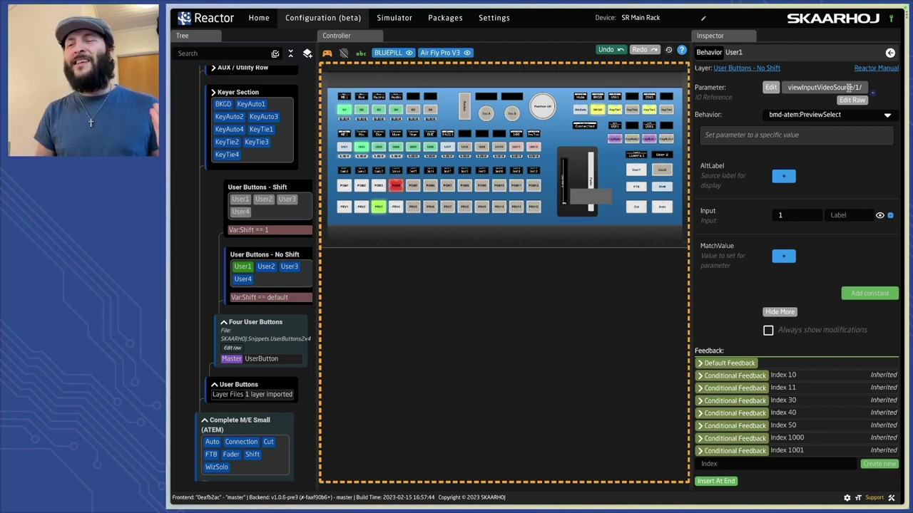
pyautogui.click(789, 313)
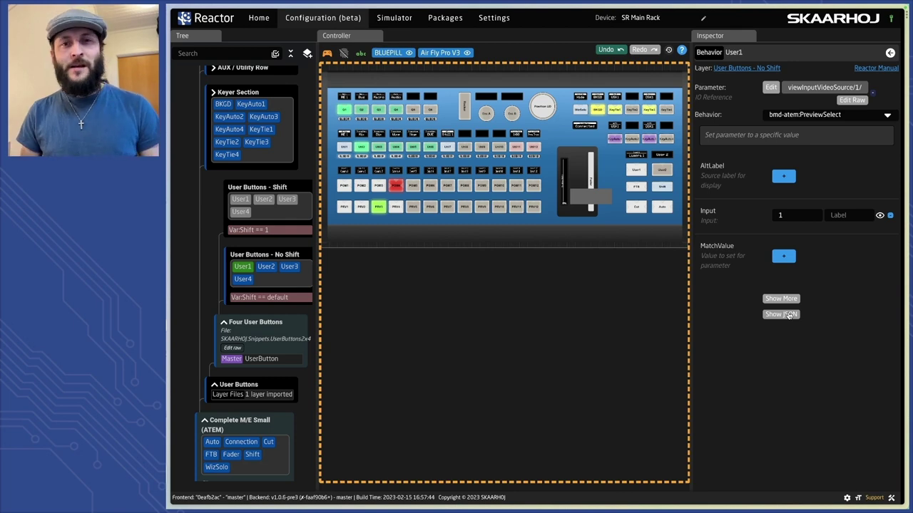
pyautogui.click(791, 299)
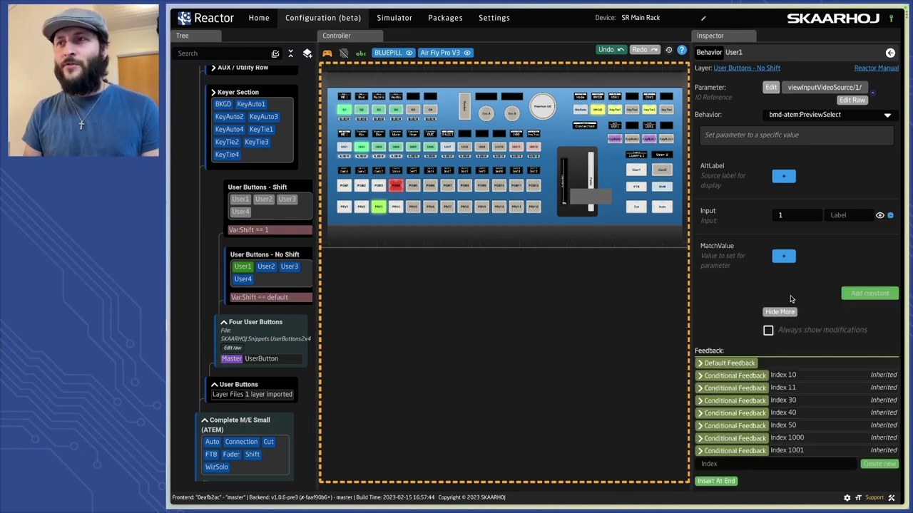
# Set the trigger event handler's set mode to Sequence and add a first step to the sequence
pyautogui.scroll(-5, 791, 299)
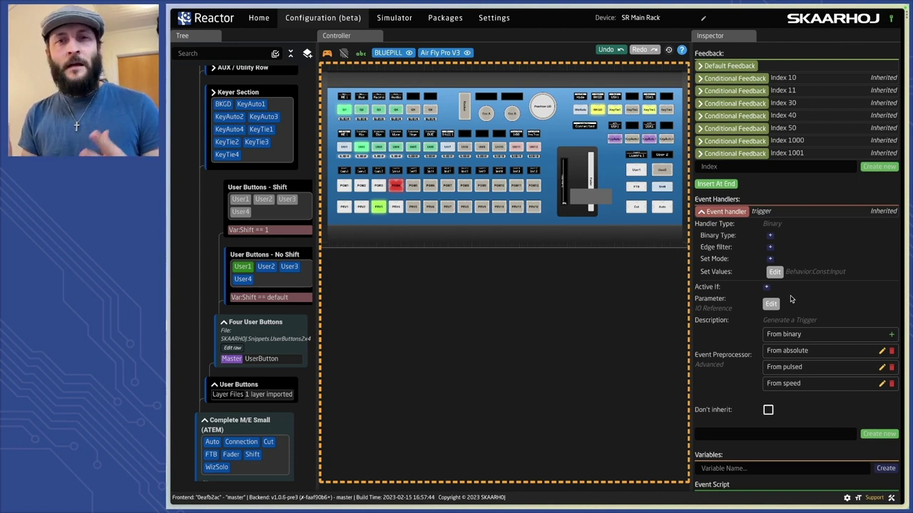
pyautogui.click(771, 256)
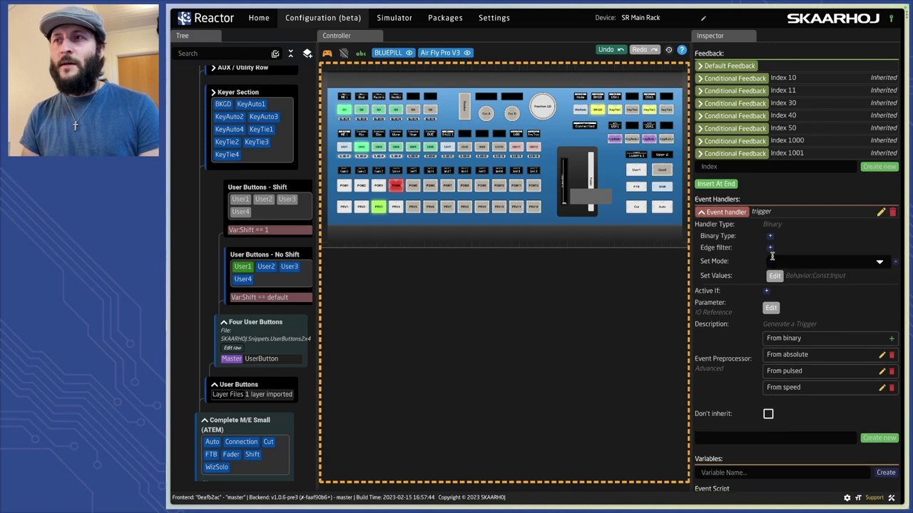
pyautogui.click(803, 268)
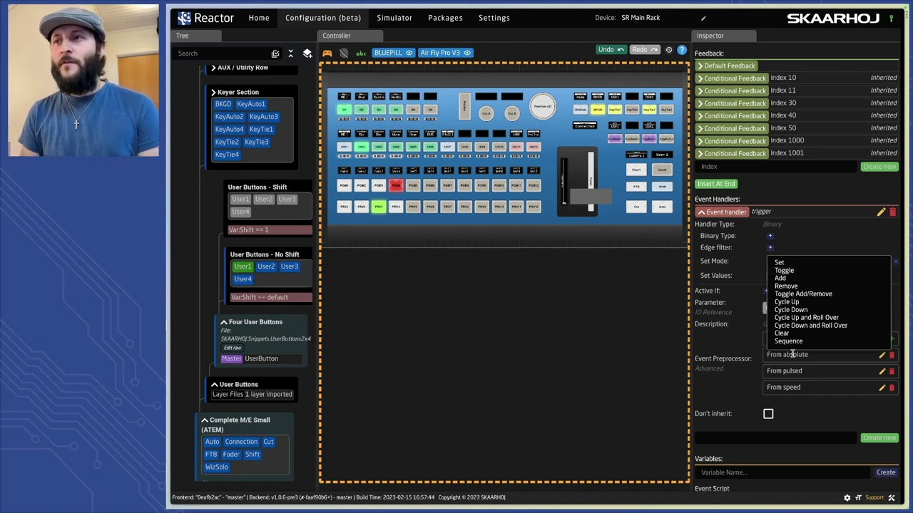
pyautogui.click(799, 342)
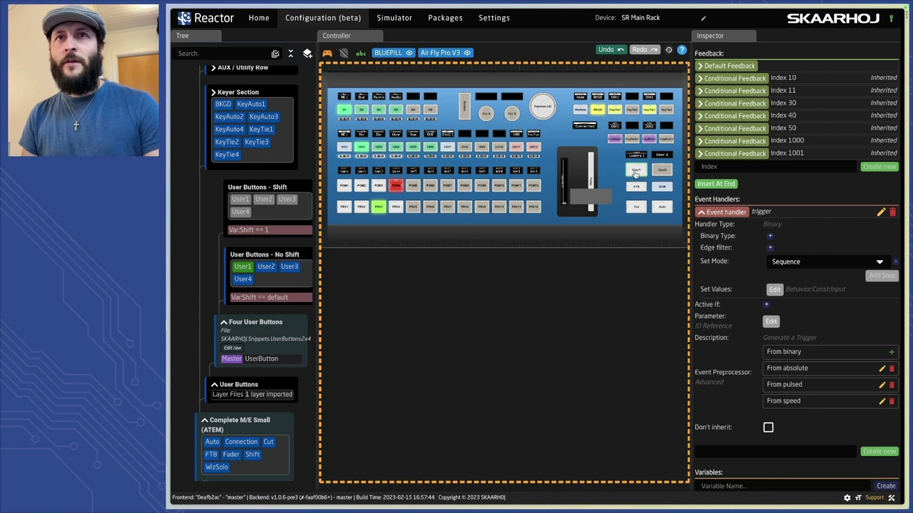
pyautogui.click(887, 278)
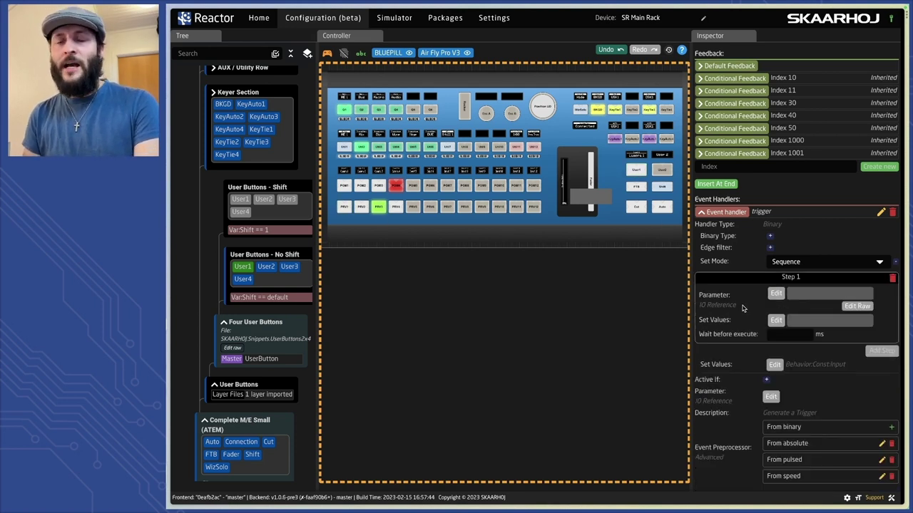
# Set Step 1's parameter to the ATEM Mini's Preview Input Video Source on M/E 1, reusing the previously used reference
pyautogui.click(776, 293)
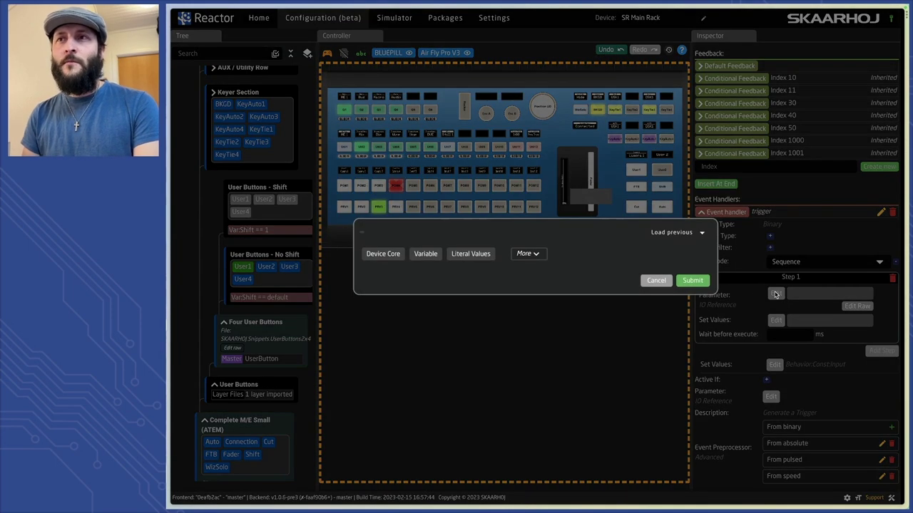
pyautogui.click(695, 234)
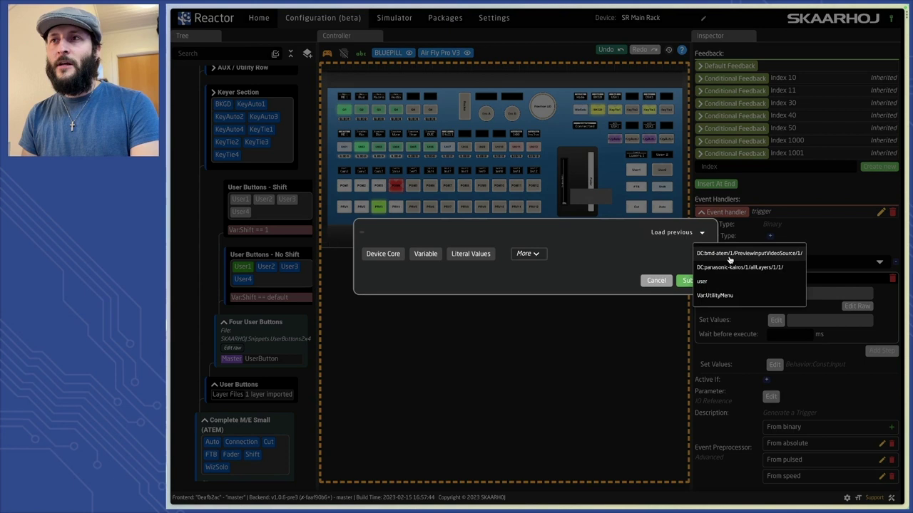
pyautogui.click(798, 254)
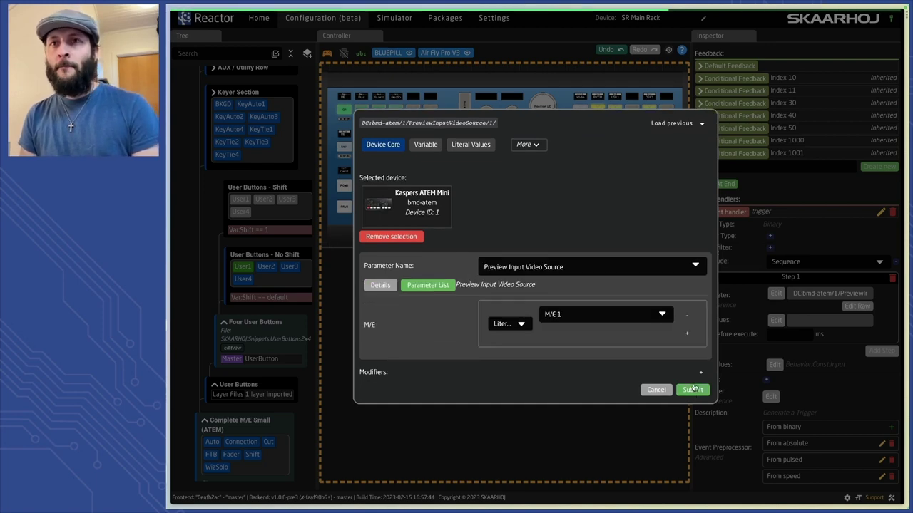
pyautogui.click(694, 388)
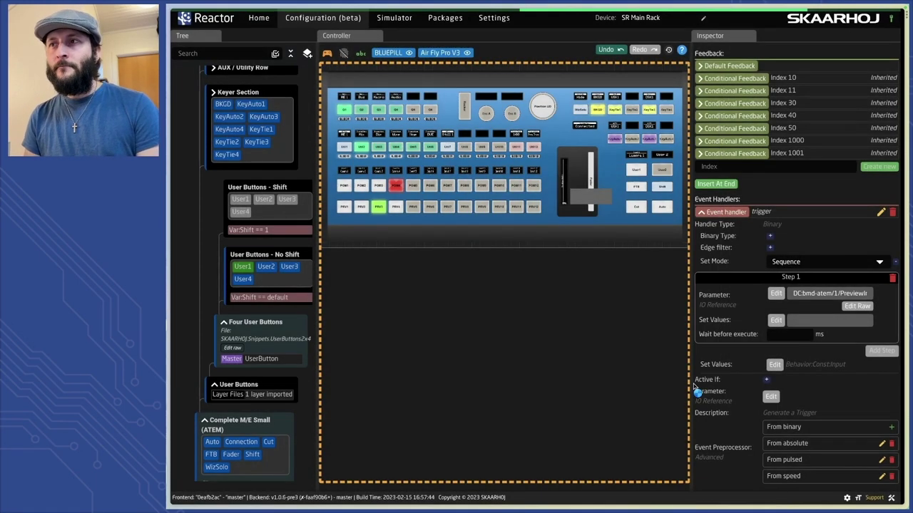
# Set Step 1's set value to the literal value 1
pyautogui.click(779, 321)
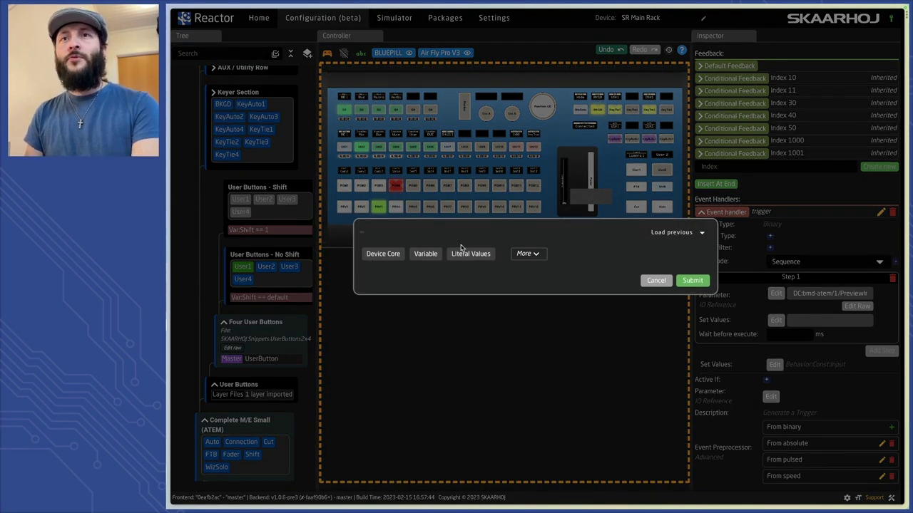
pyautogui.click(469, 255)
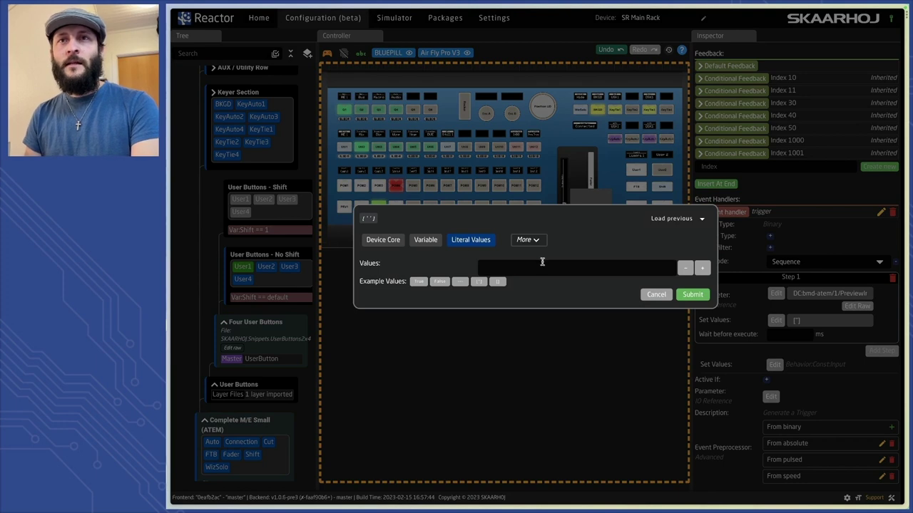
pyautogui.click(486, 268)
pyautogui.write('1')
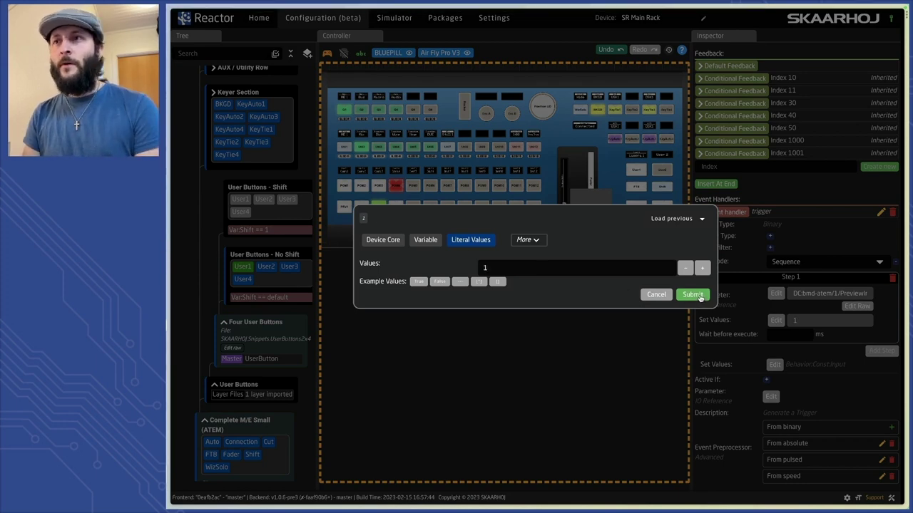
pyautogui.click(691, 294)
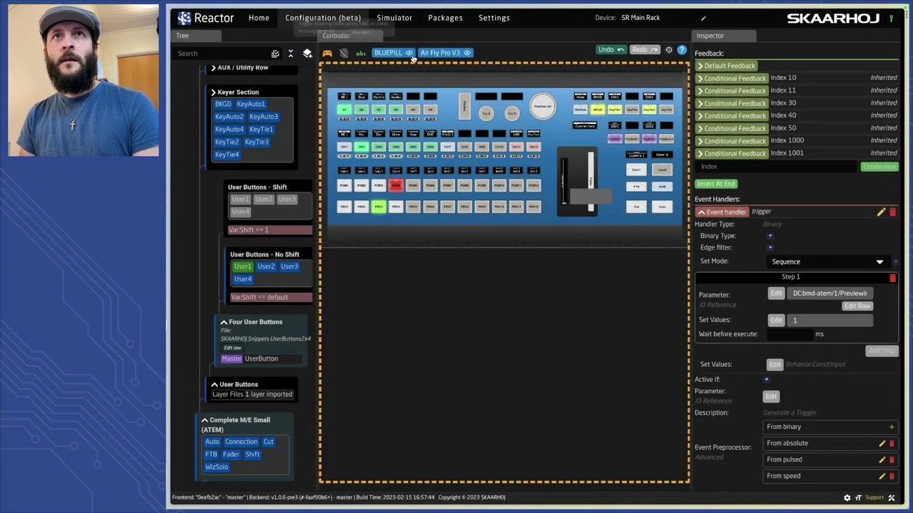
# Test the one-step sequence by triggering User1, selecting preview source 3, and triggering User1 again with a 500 ms wait
pyautogui.click(638, 171)
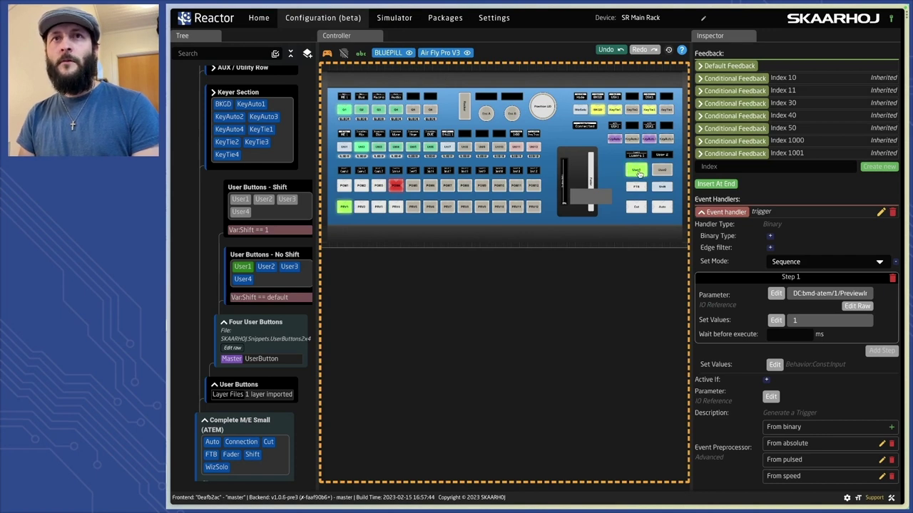
pyautogui.click(396, 208)
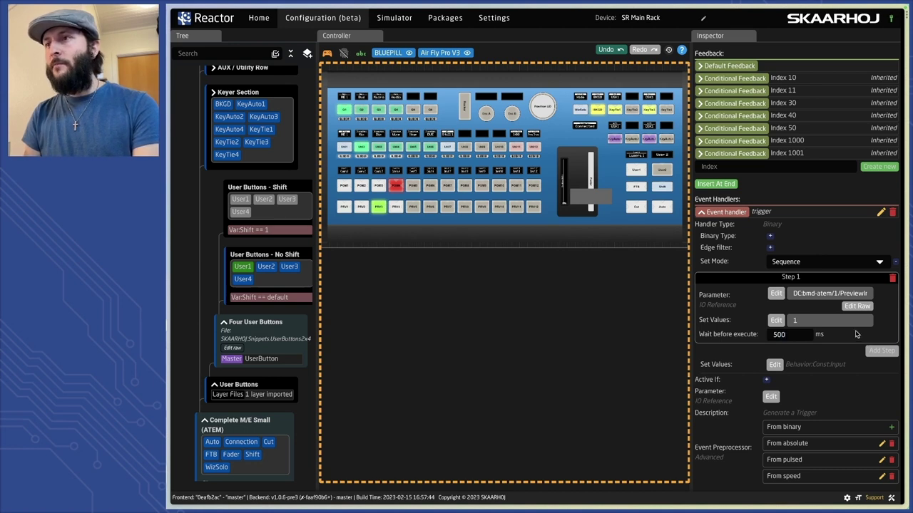
pyautogui.click(631, 174)
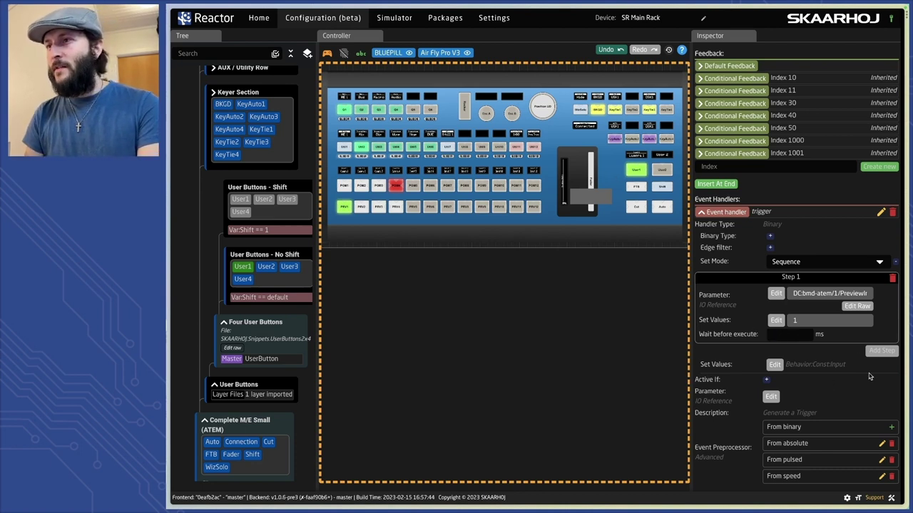
# Add Step 2 to the sequence and set its parameter to the ATEM Mini's Auto Transition on M/E 1
pyautogui.click(881, 350)
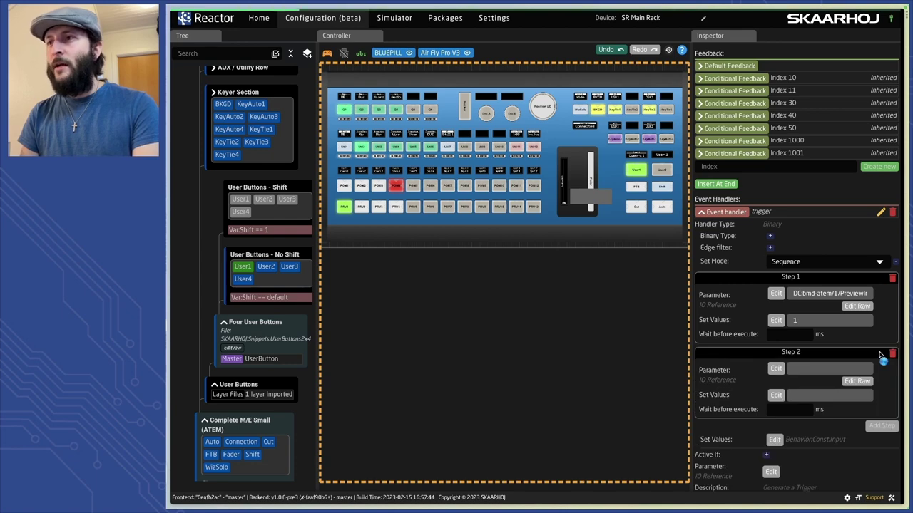
pyautogui.click(776, 368)
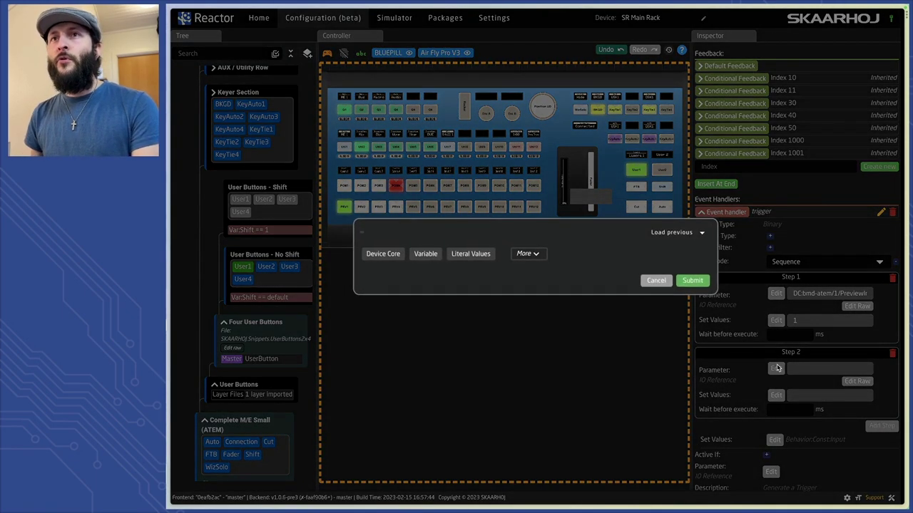
pyautogui.click(396, 256)
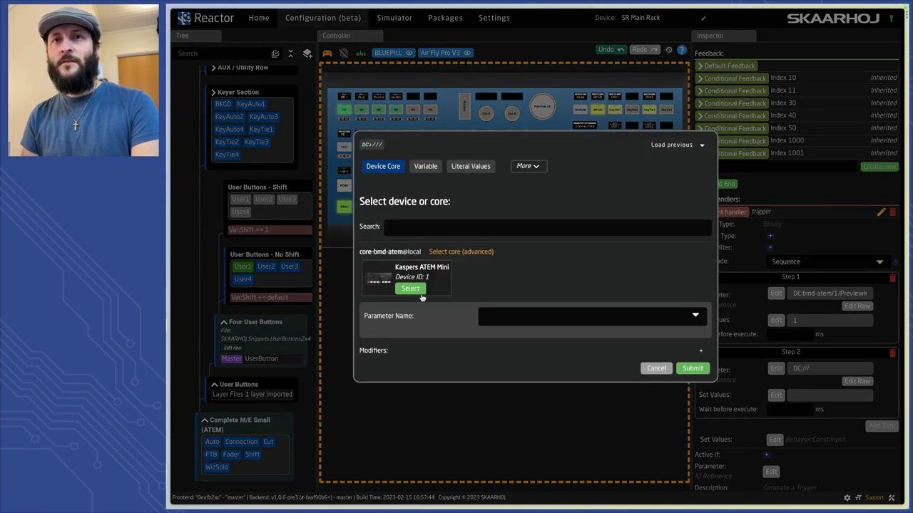
pyautogui.click(411, 289)
pyautogui.click(509, 299)
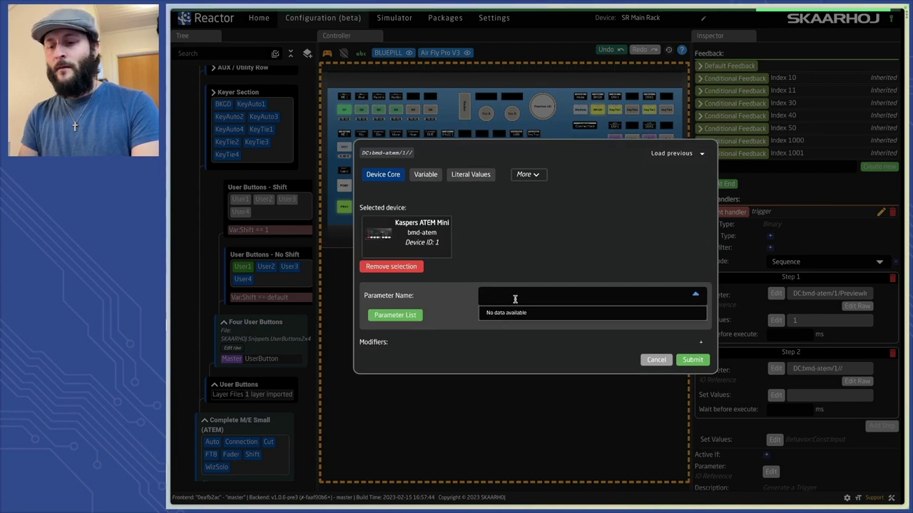
pyautogui.write('auto')
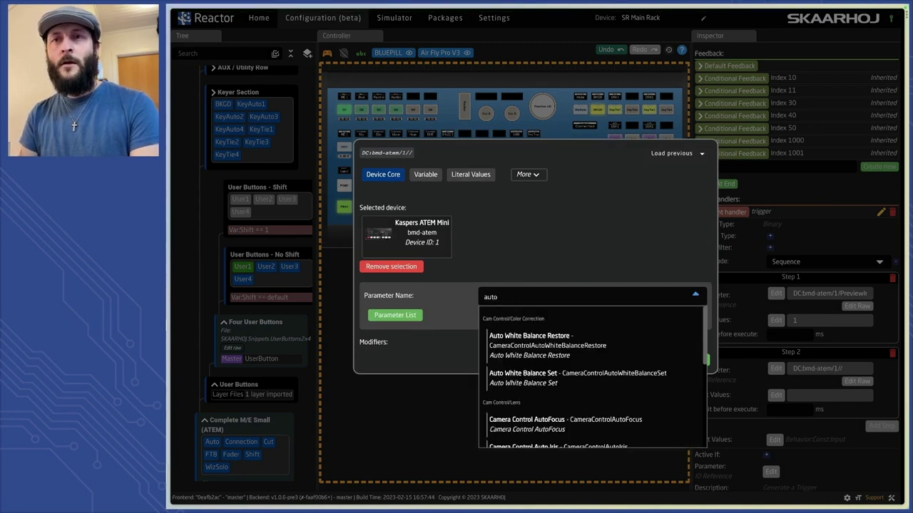
pyautogui.scroll(-5, 519, 432)
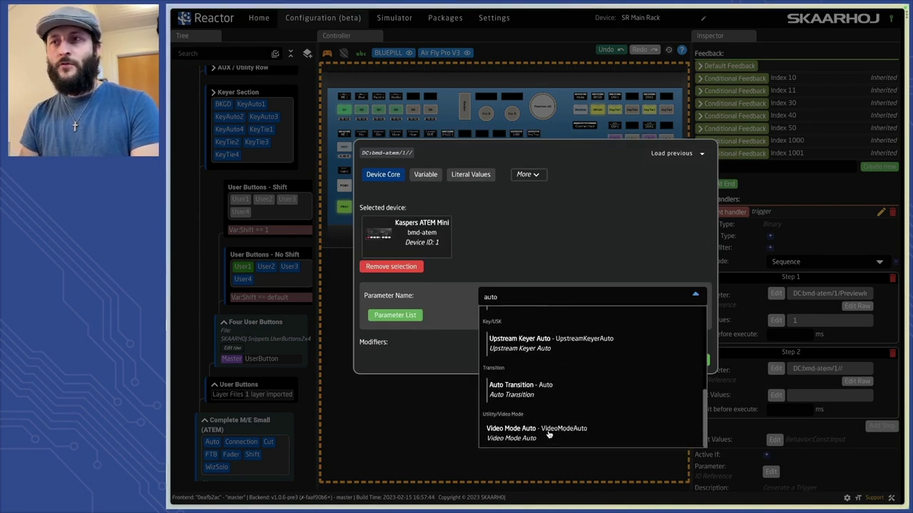
pyautogui.click(525, 386)
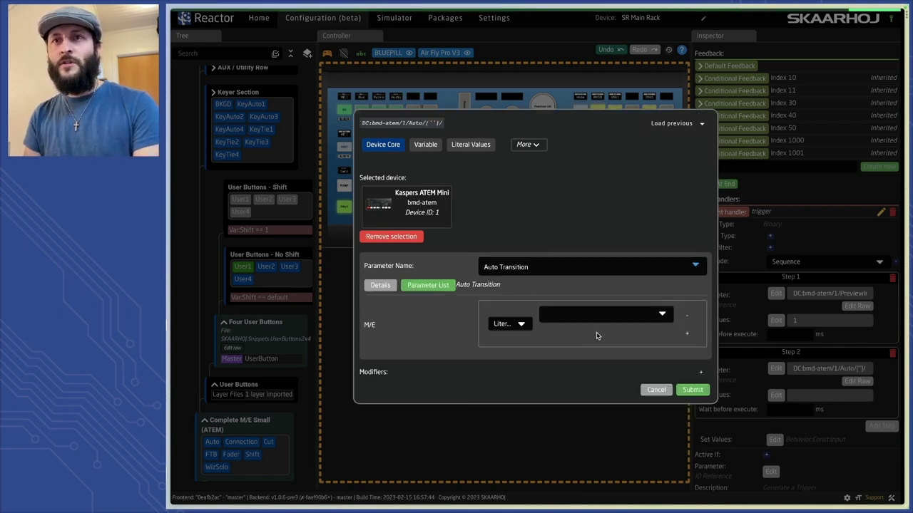
pyautogui.click(581, 313)
pyautogui.click(566, 330)
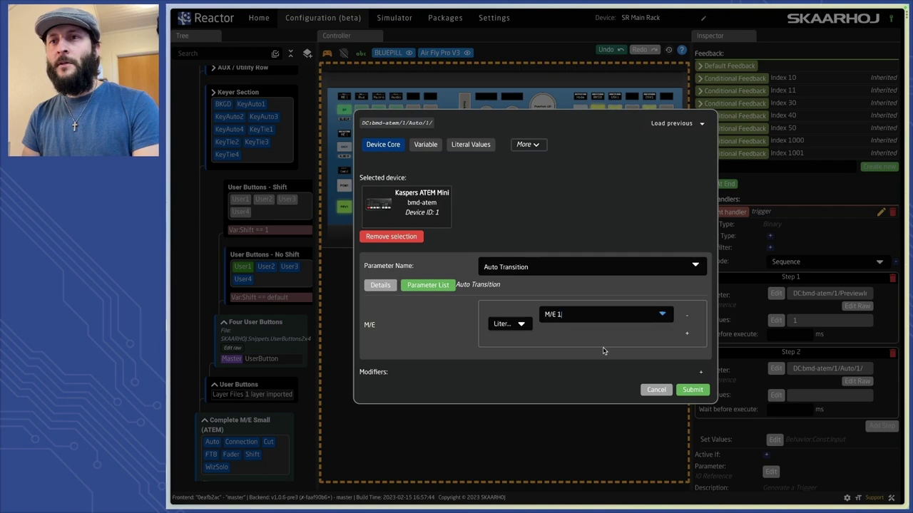
pyautogui.click(693, 390)
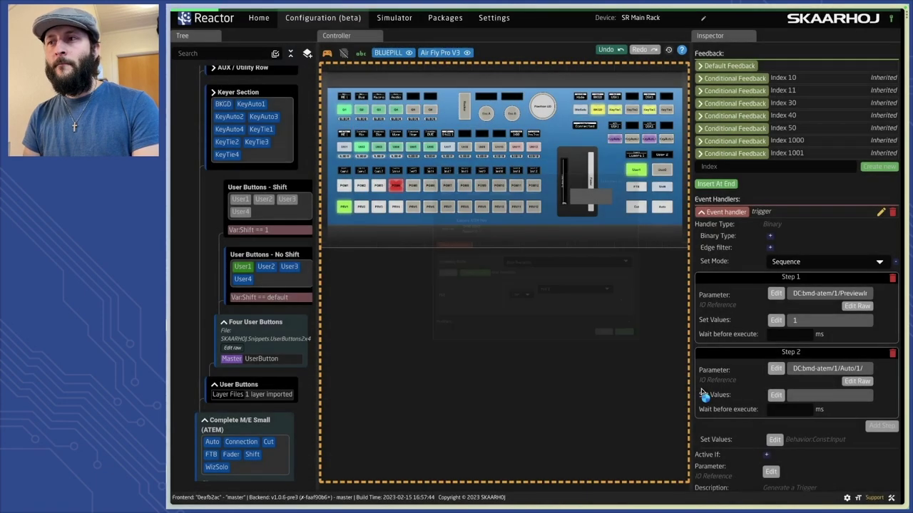
# Set Step 2's wait before execute to 500 ms and test the full sequence by triggering User1
pyautogui.click(790, 411)
pyautogui.write('500')
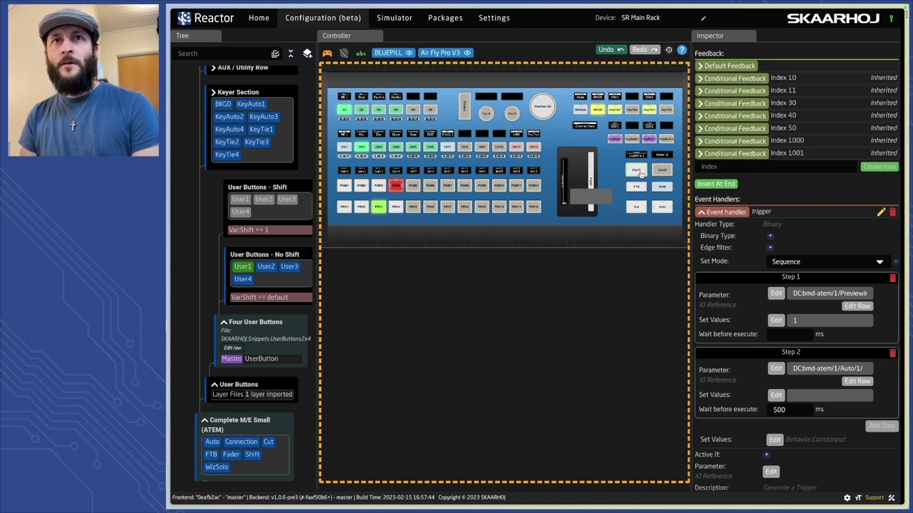
pyautogui.click(640, 175)
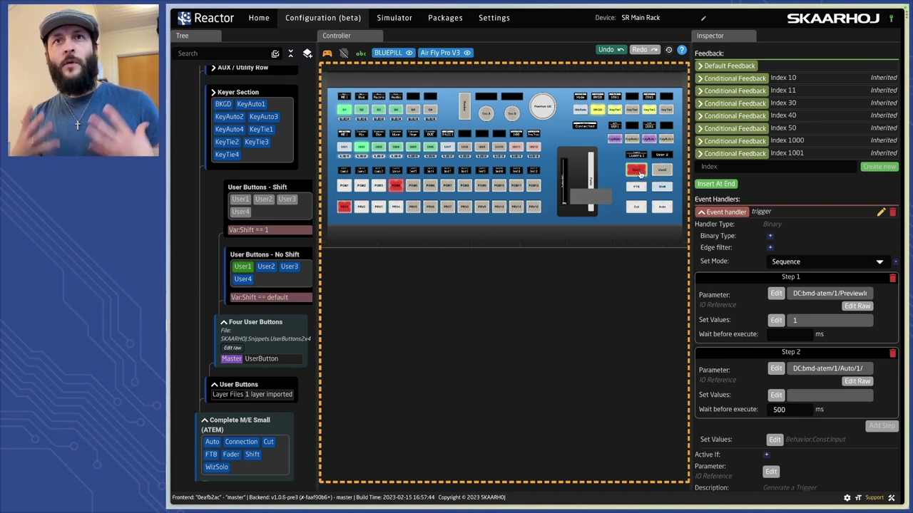